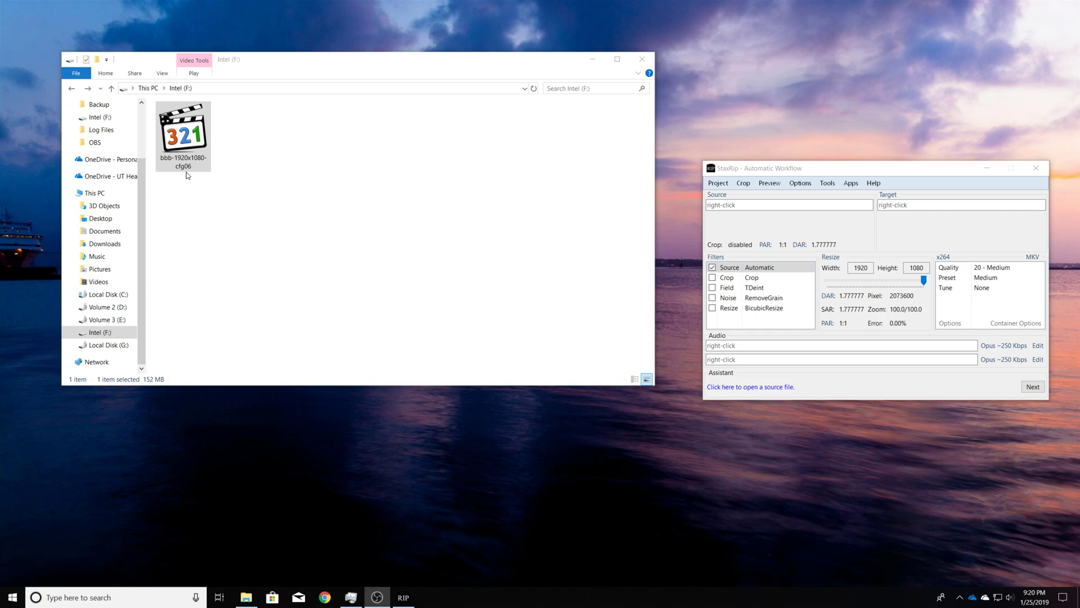
Open bbb-1920x1080-cfg06.mkv from Intel (F:) for playback in the media player.
left_click(198, 155)
double_click(189, 136)
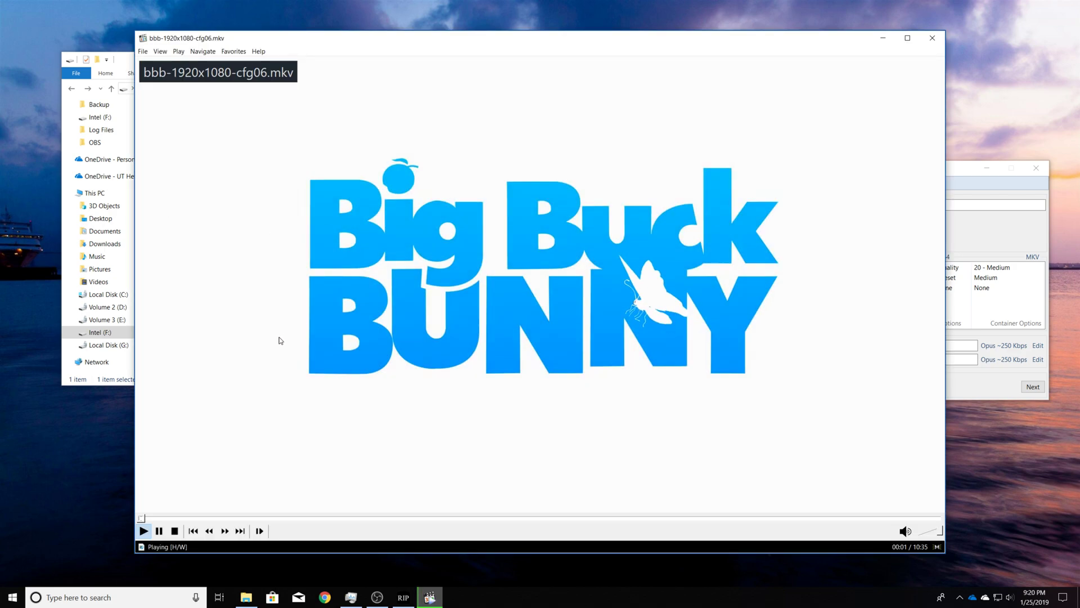
Lower the volume, preview the 0:55 and 3:35 cut points, pause at 3:36, then close the player.
key("XF86AudioLowerVolume")
key("XF86AudioLowerVolume")
key("XF86AudioLowerVolume")
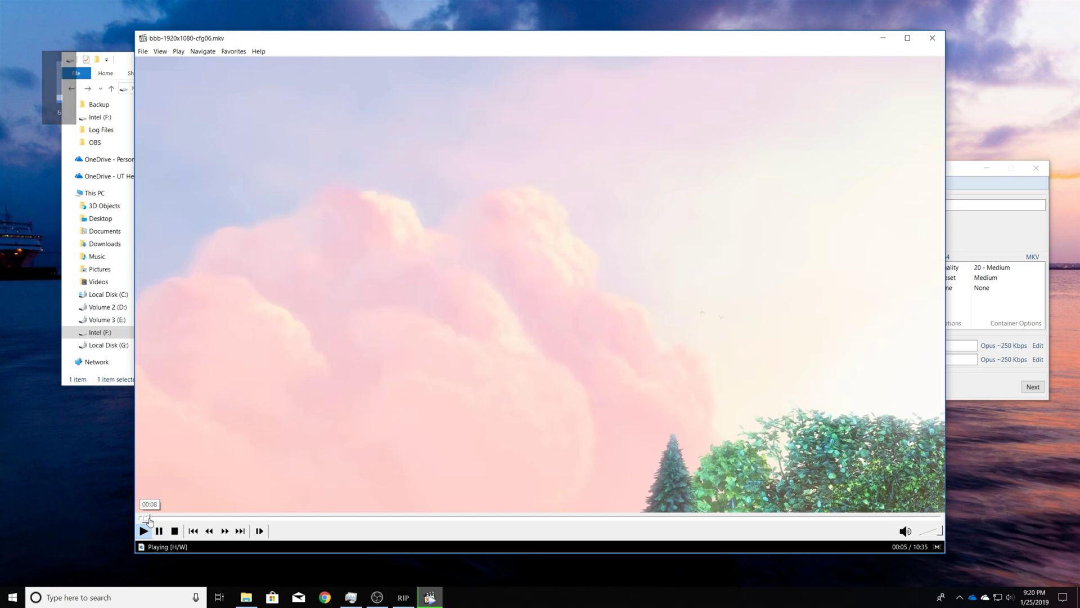
left_click_drag(150, 520, 209, 520)
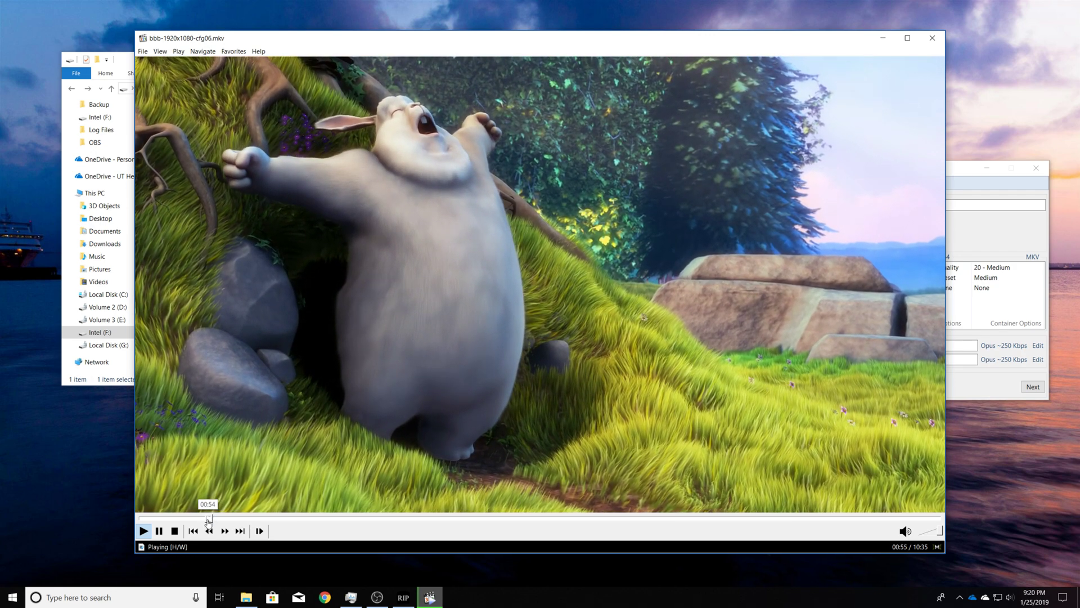
left_click_drag(227, 525, 407, 526)
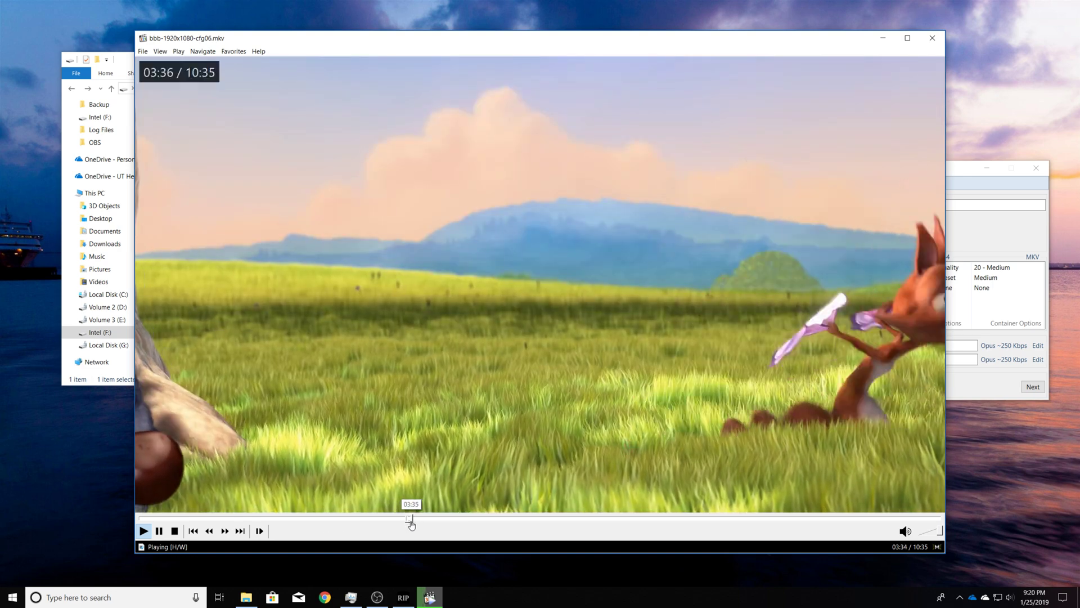
left_click(407, 523)
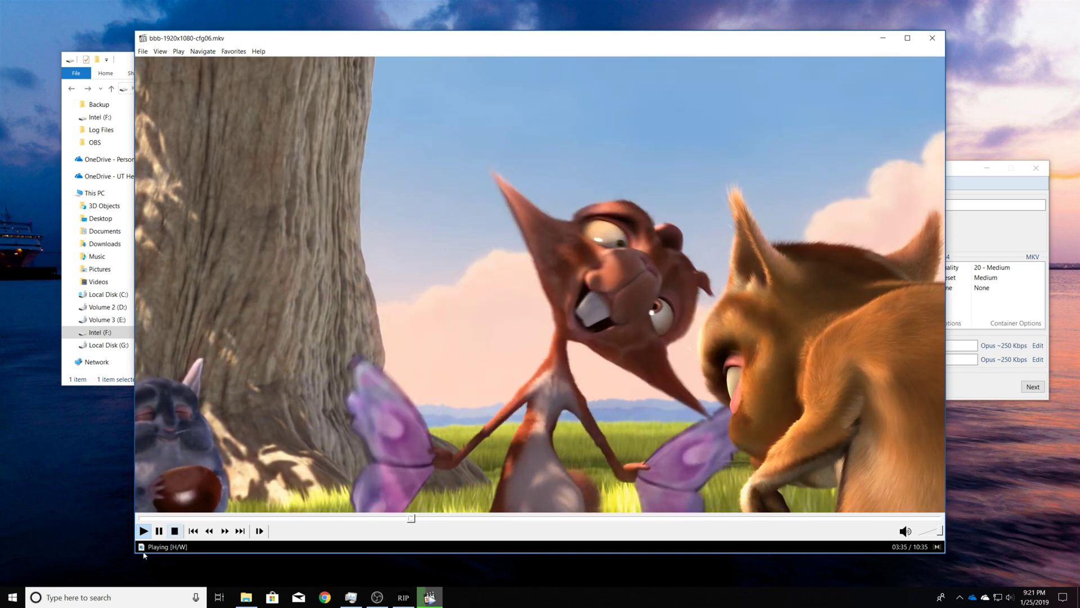
left_click(859, 163)
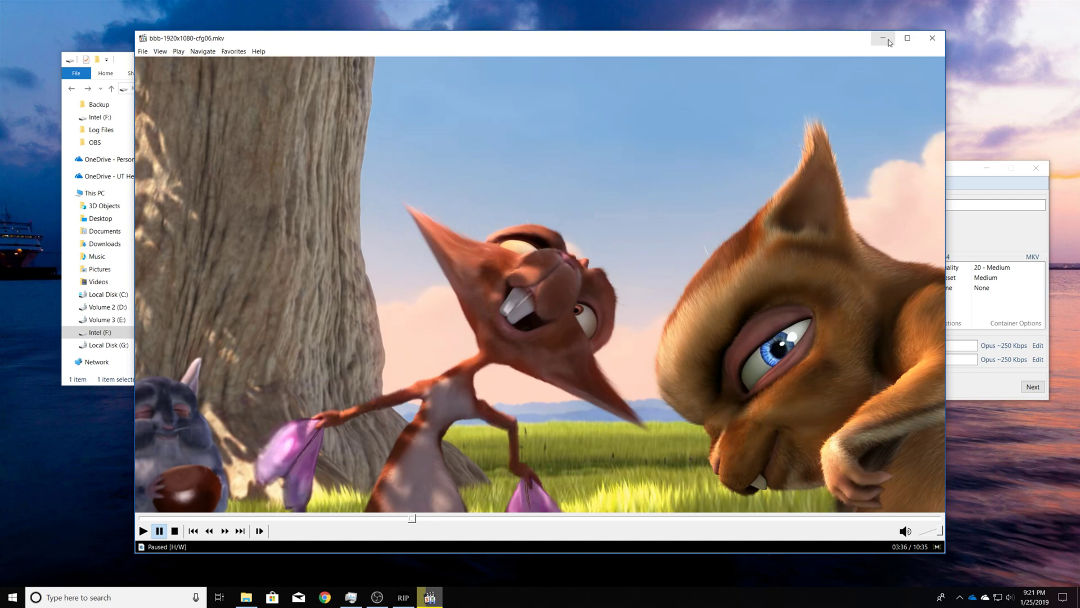
left_click(932, 38)
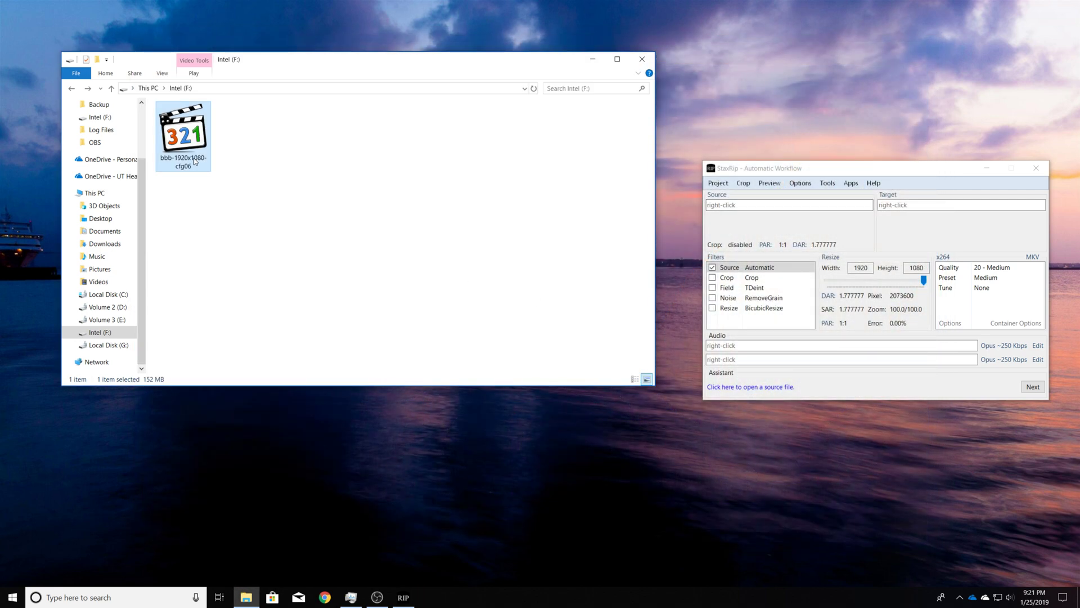
Load bbb-1920x1080-cfg06.mkv as StaxRip's source and shift the StaxRip window left.
left_click_drag(181, 135, 776, 209)
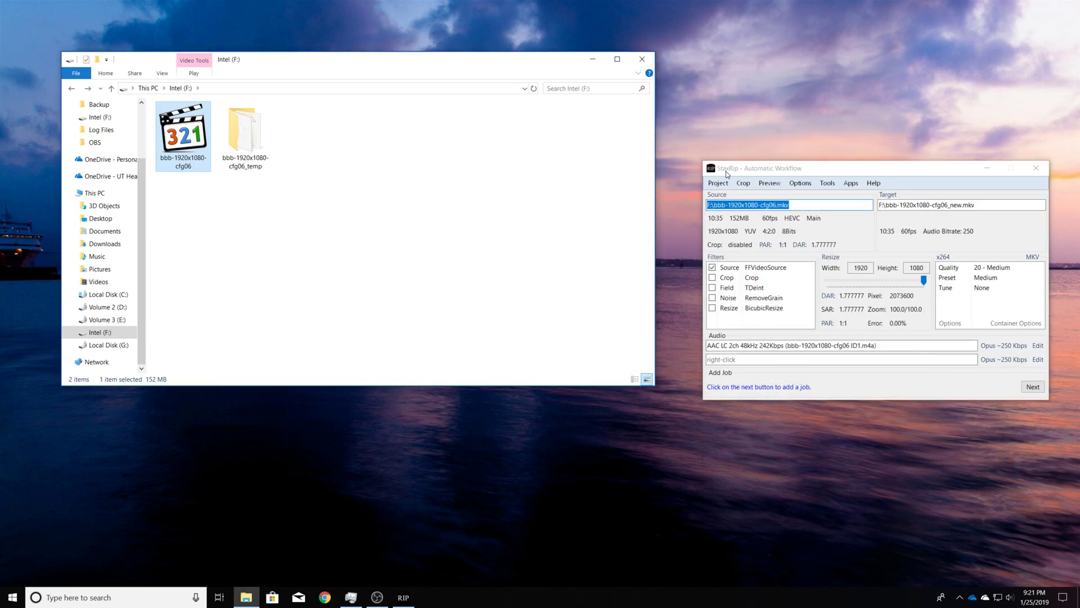
left_click_drag(763, 171, 530, 179)
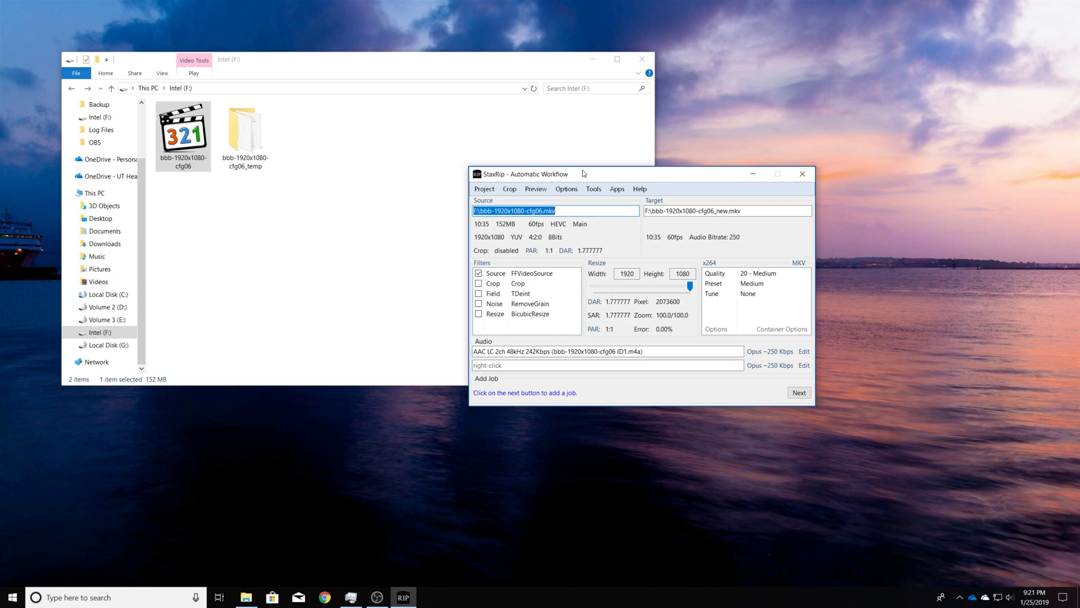
left_click_drag(597, 175, 510, 183)
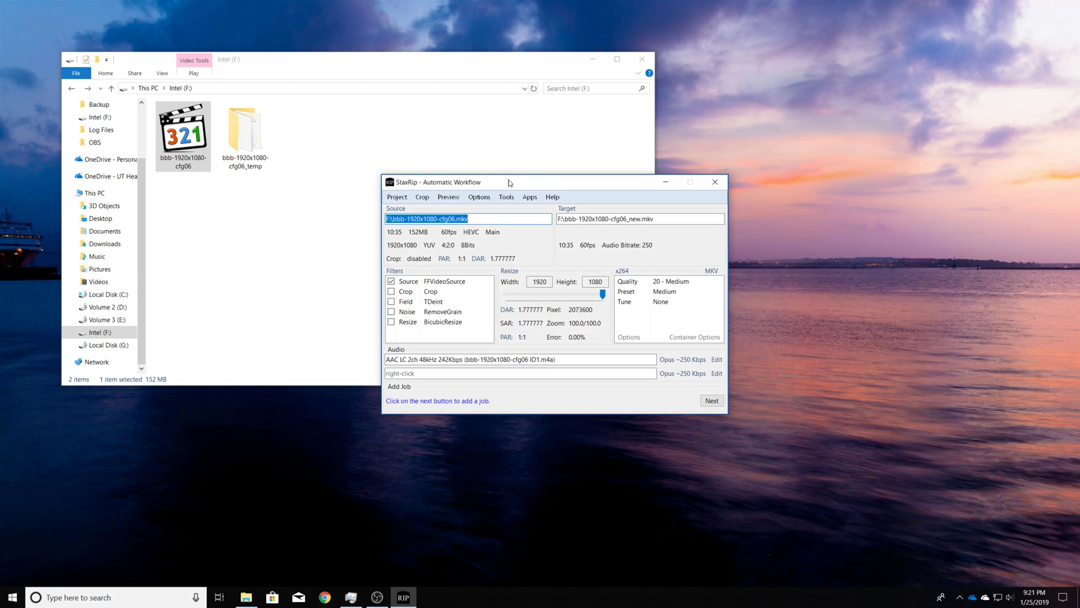
Open StaxRip's full-screen video preview for marking the section to keep.
left_click(431, 198)
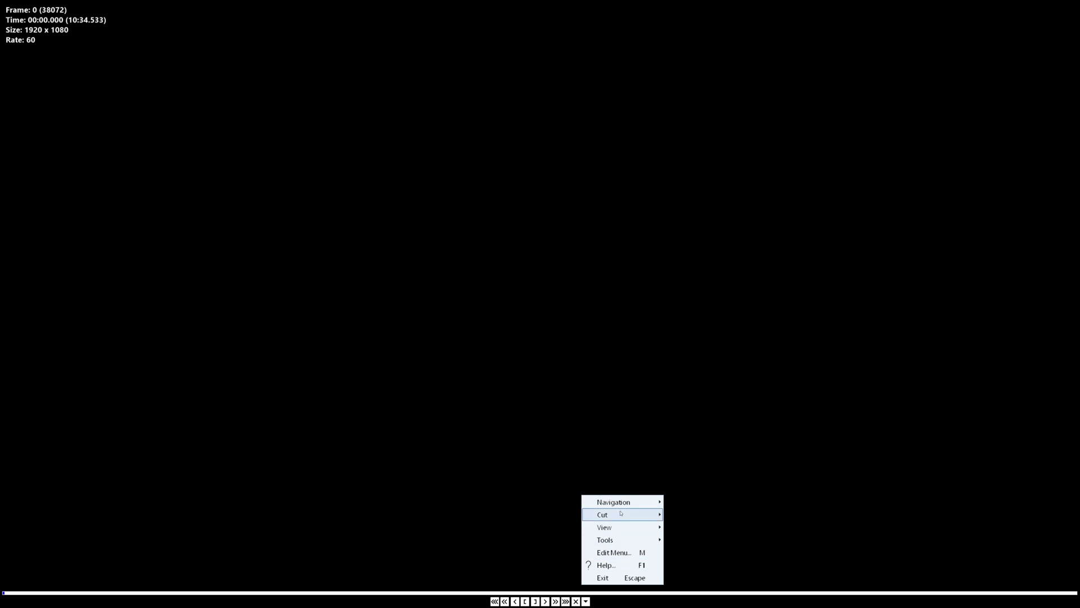
mouse_move(637, 528)
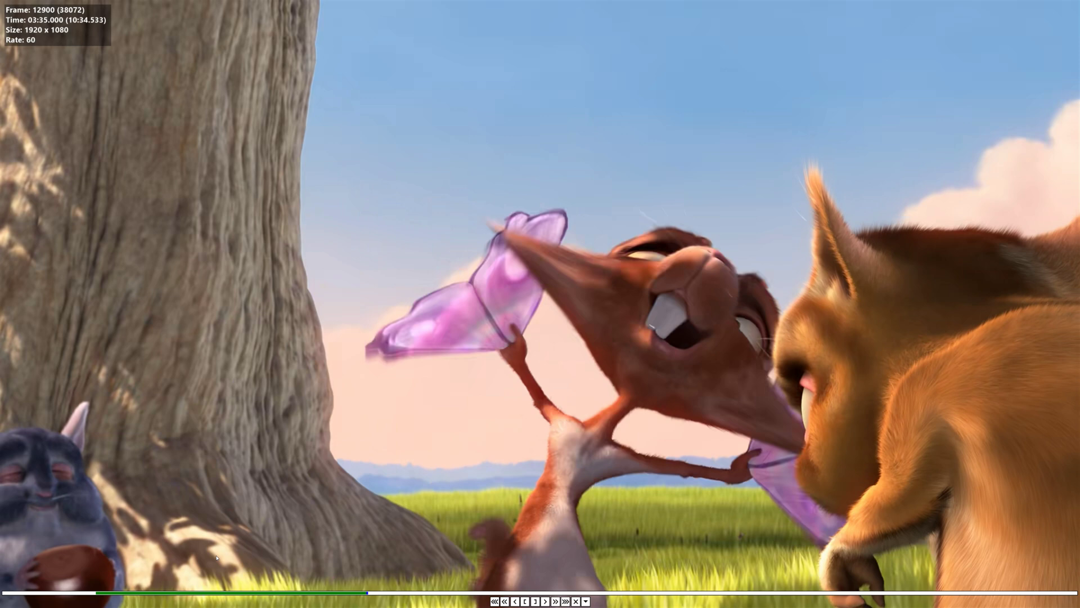
Close the cut preview with the kept section ending at frame 12900.
key("Escape")
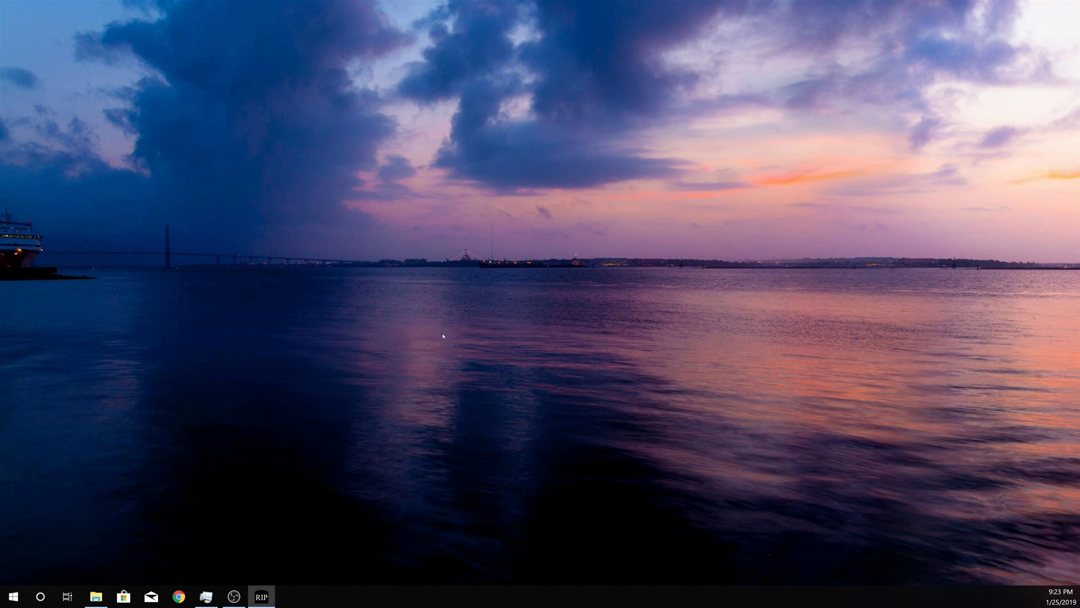
Restore StaxRip's main window showing the Cutting filter and 02:40 target length.
left_click(234, 596)
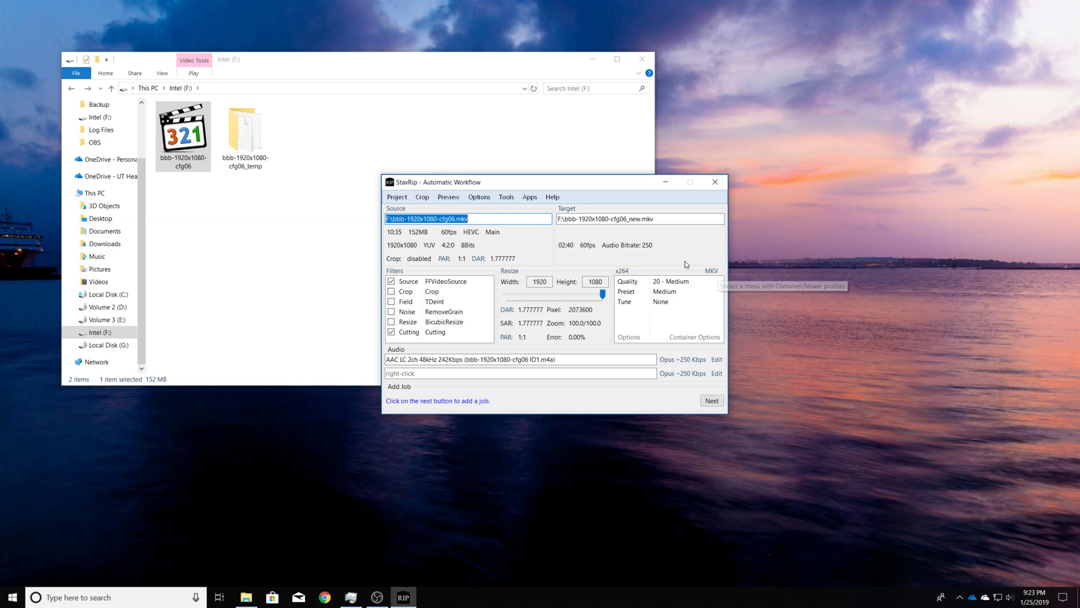
left_click(626, 272)
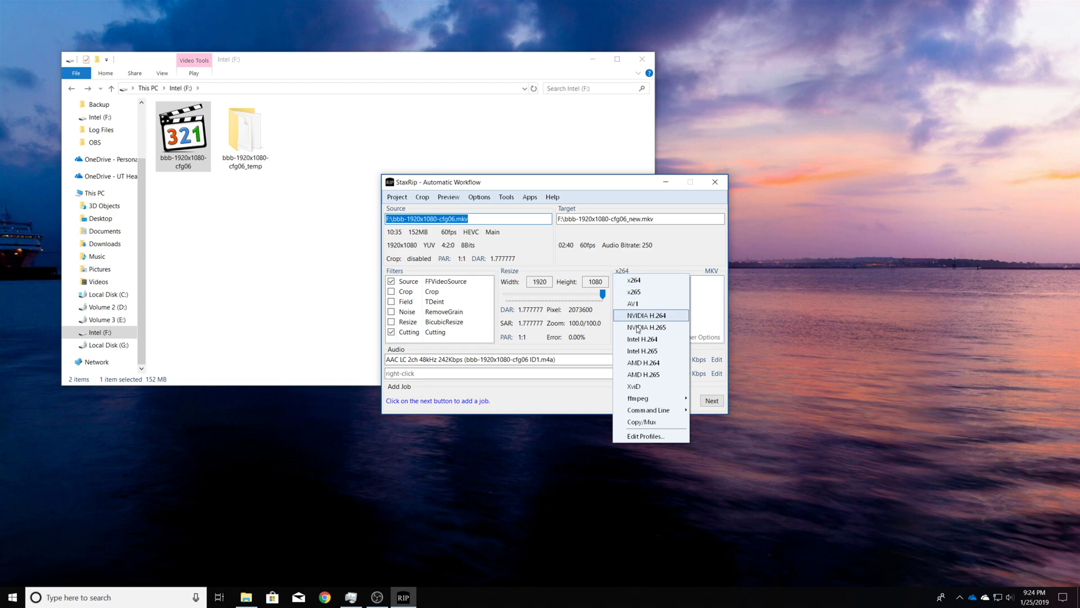
Set video and the first audio track to Copy/Mux, then save the project as a job.
left_click(655, 423)
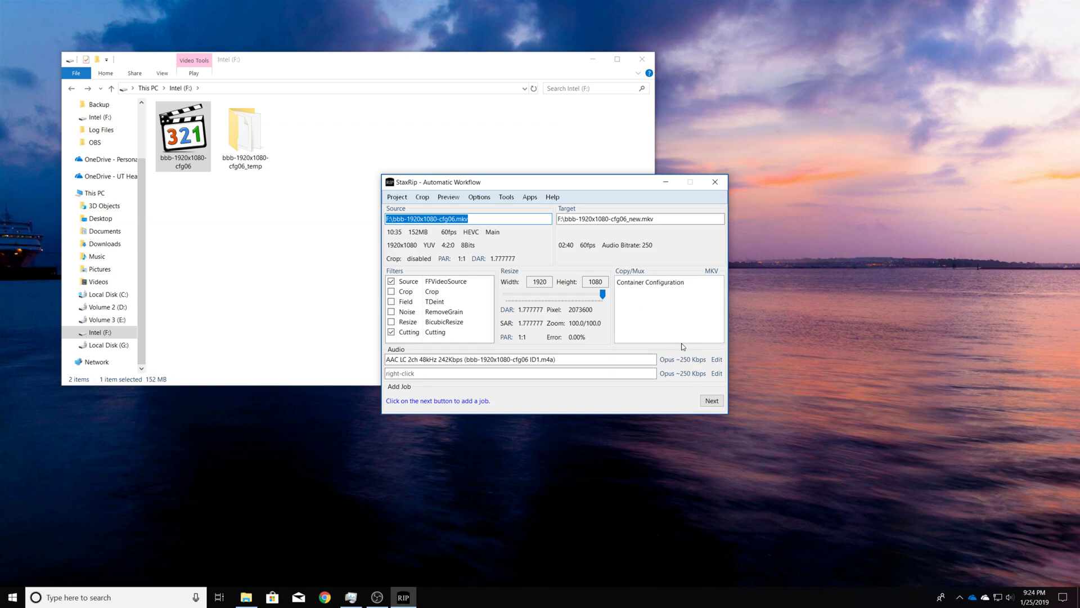
left_click(672, 360)
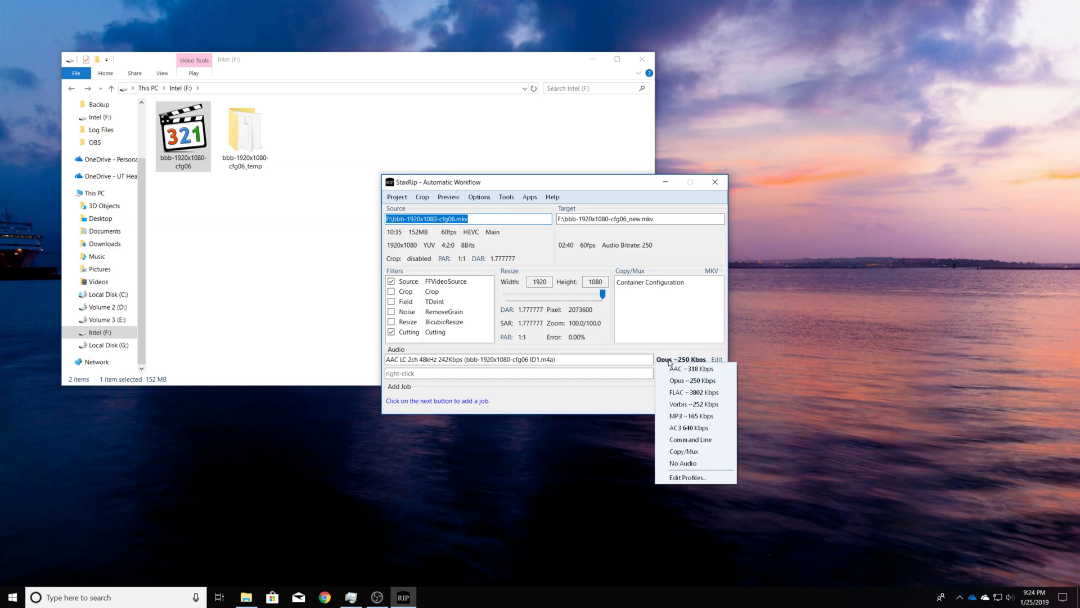
left_click(688, 450)
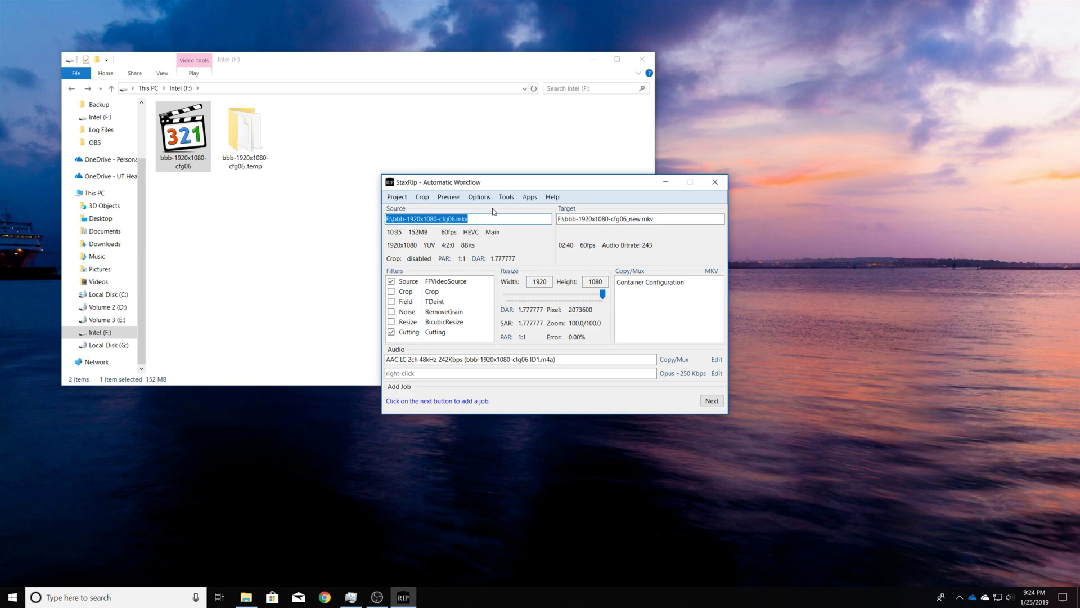
left_click(710, 400)
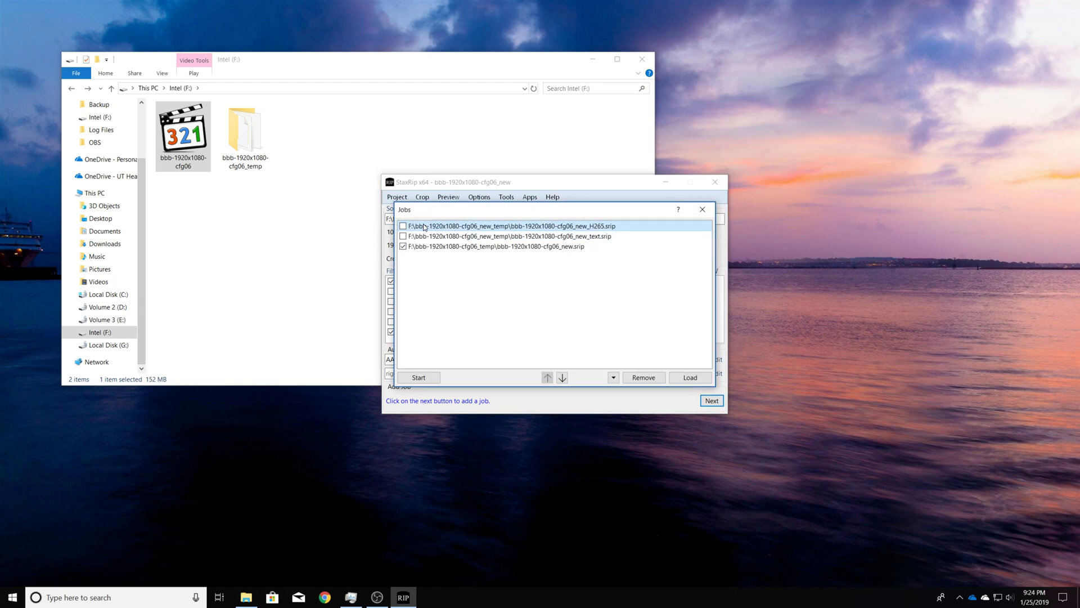
Remove the two older jobs and run only the bbb-1920x1080-cfg06_new job.
left_click(653, 382)
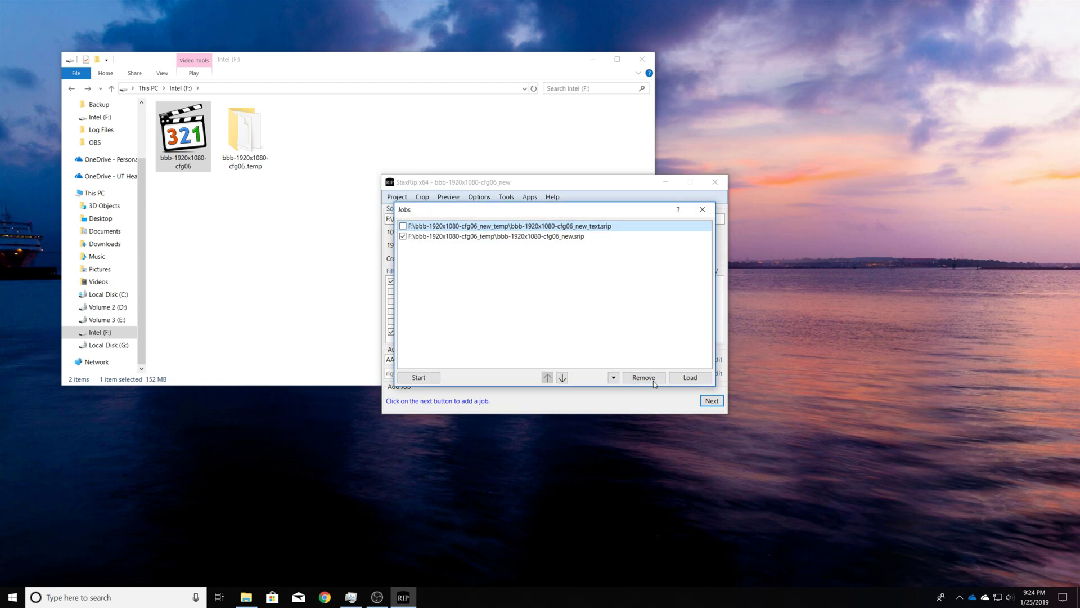
left_click(653, 381)
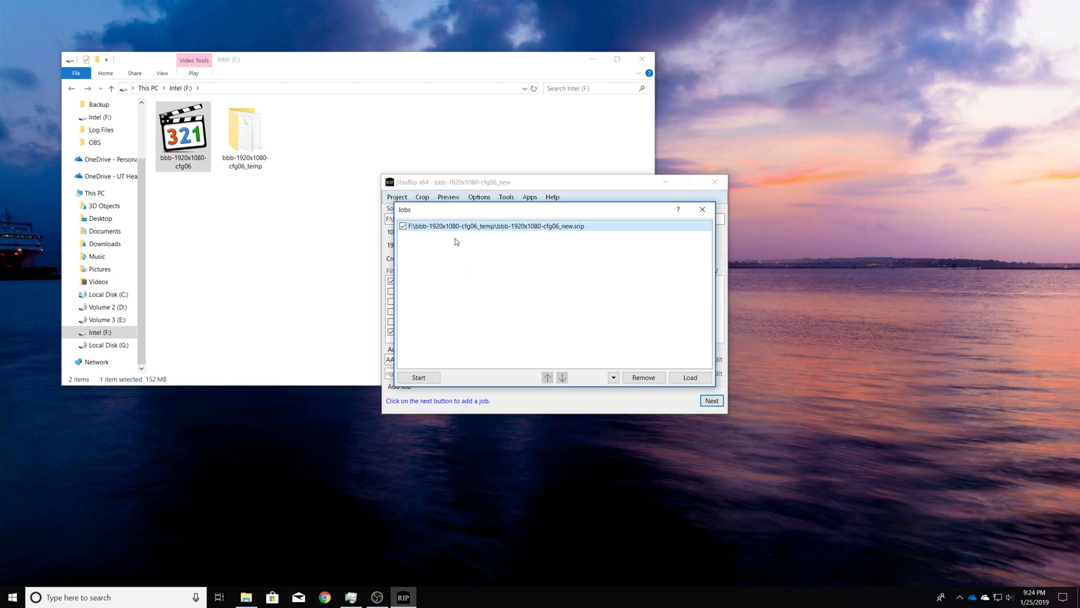
left_click(418, 381)
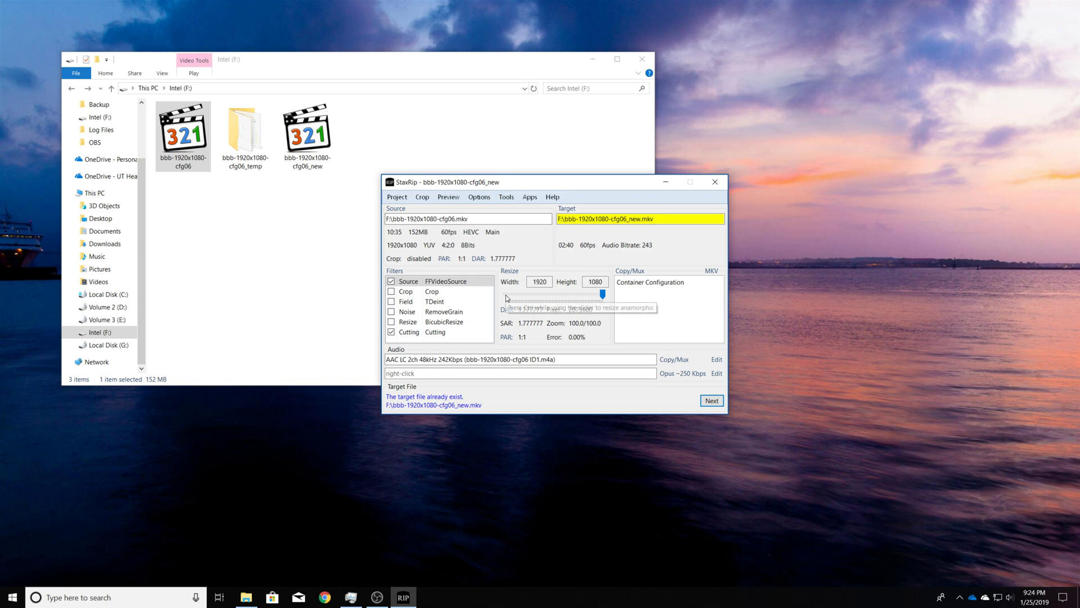
Minimize StaxRip and play the new bbb-1920x1080-cfg06_new file from Intel (F:).
left_click(677, 184)
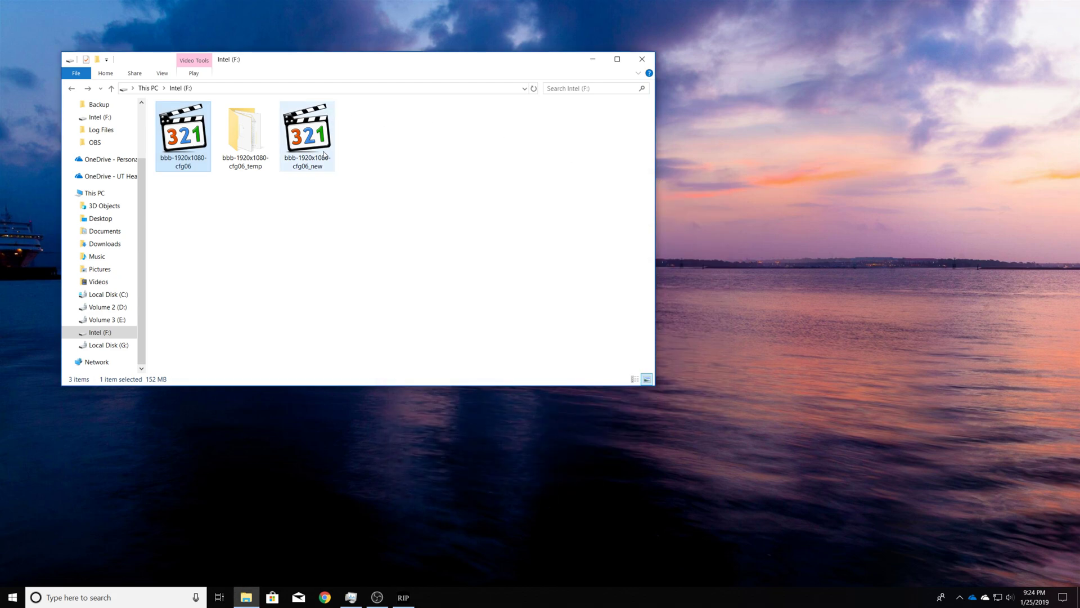
left_click(314, 150)
double_click(314, 150)
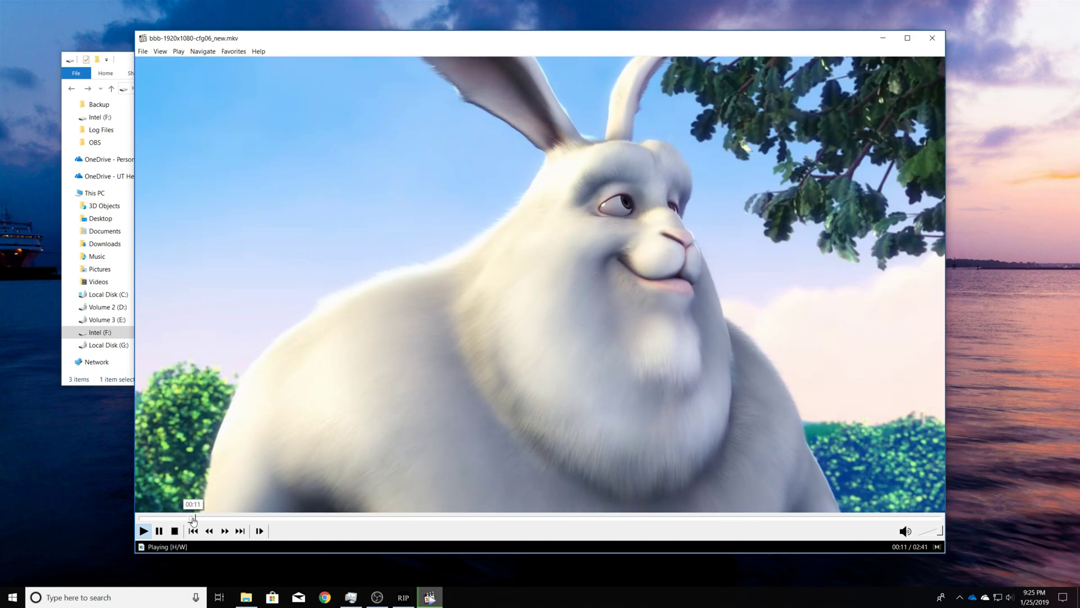
Check the trimmed video at its start, 00:31, 02:07, 02:31 and near the 02:41 end.
left_click(152, 517)
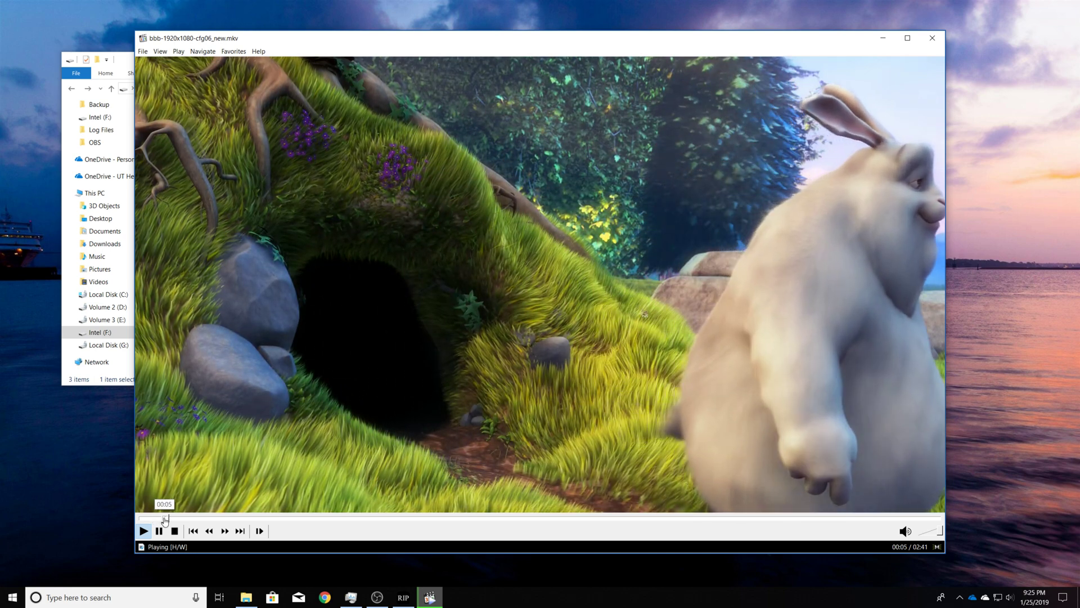
left_click(296, 517)
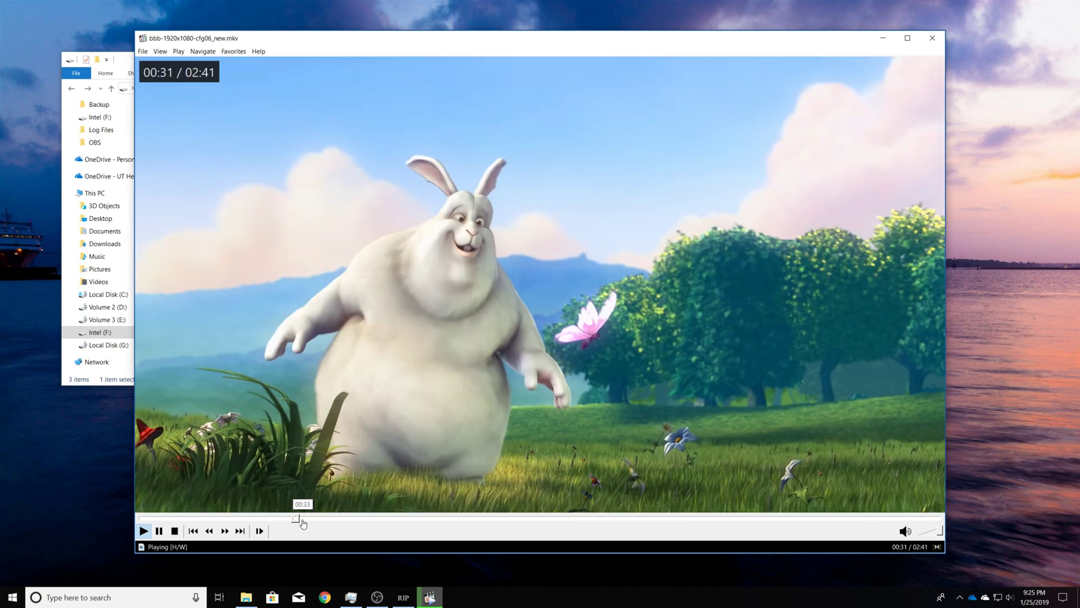
left_click(775, 517)
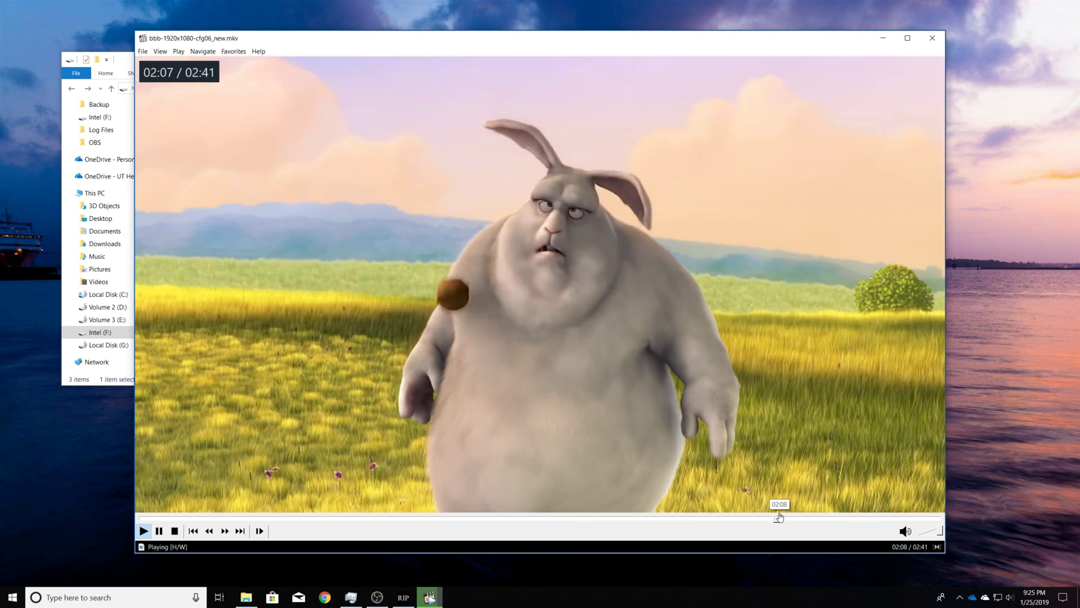
left_click(896, 517)
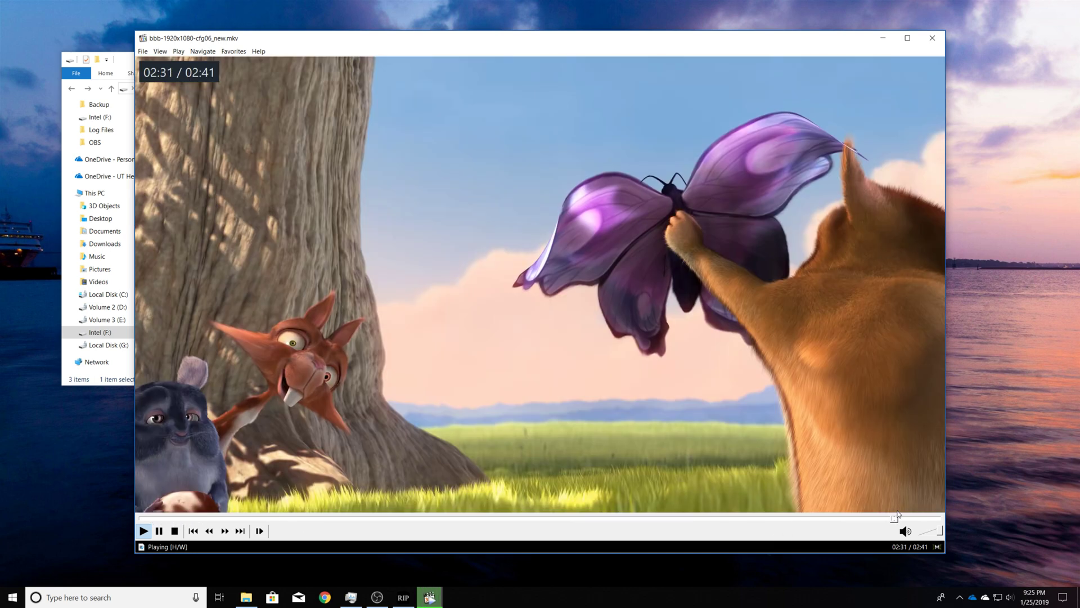
left_click(916, 517)
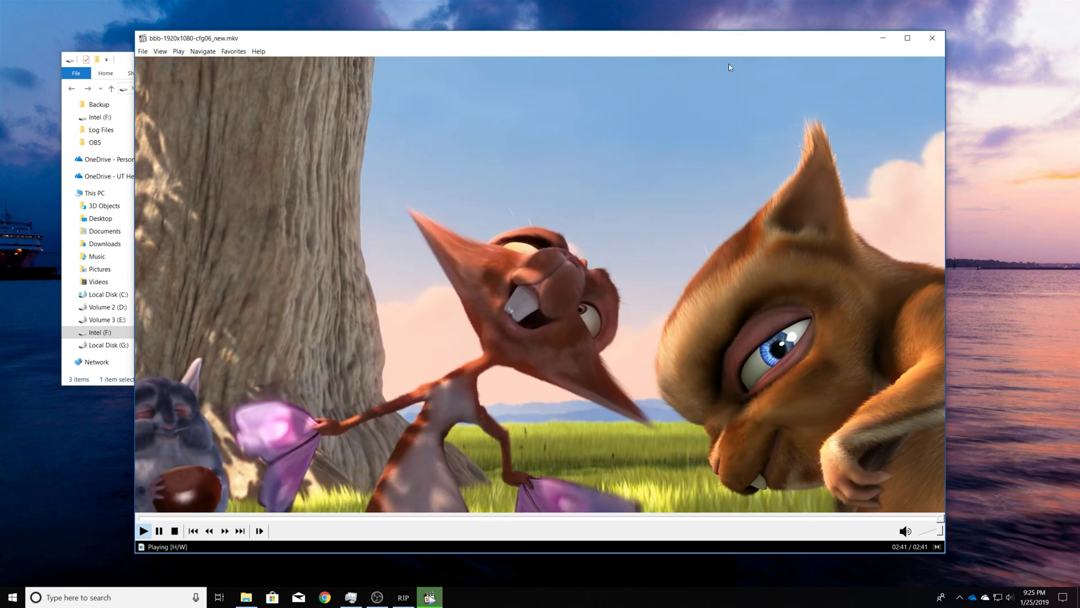
left_click(932, 37)
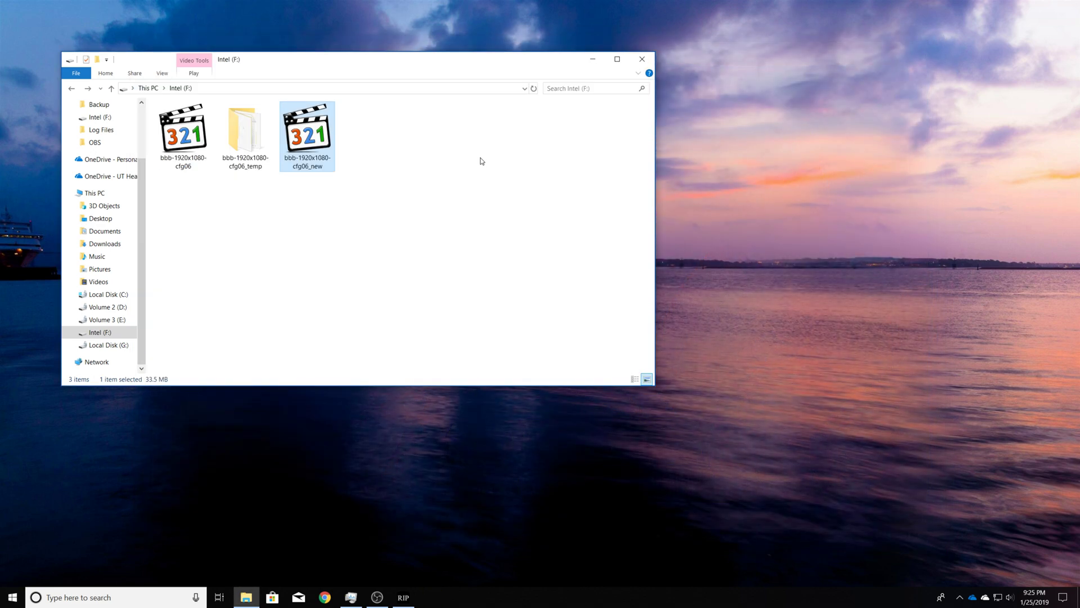